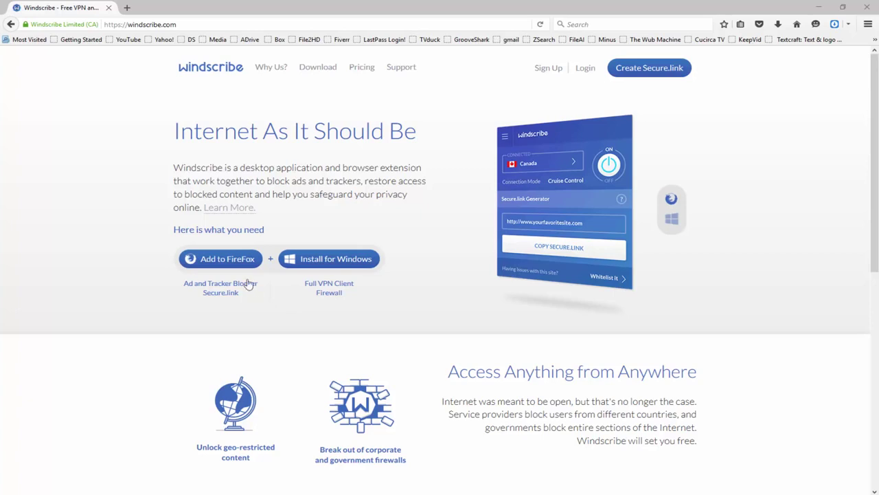
Install the Windscribe add-on from windscribe.com into Firefox.
click(206, 258)
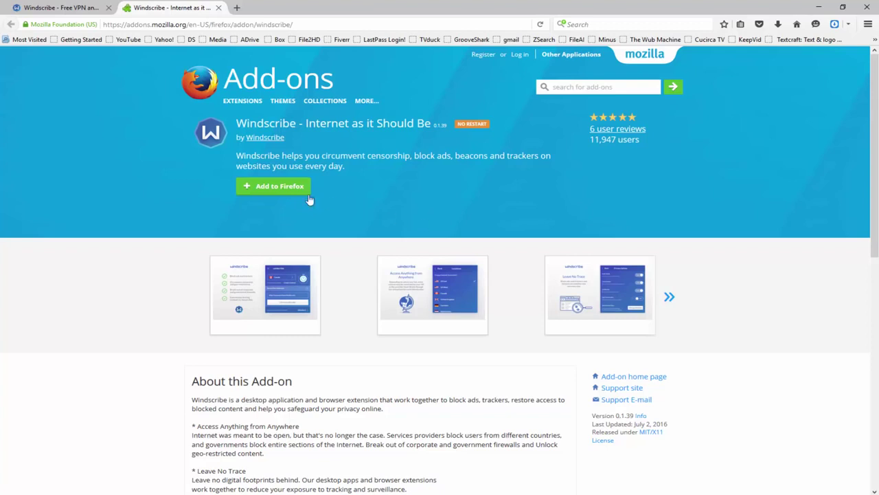
click(274, 189)
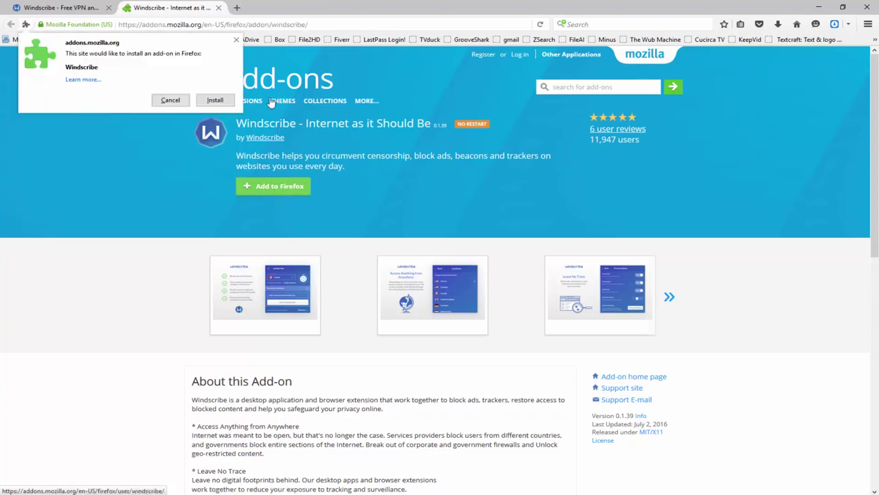
click(215, 101)
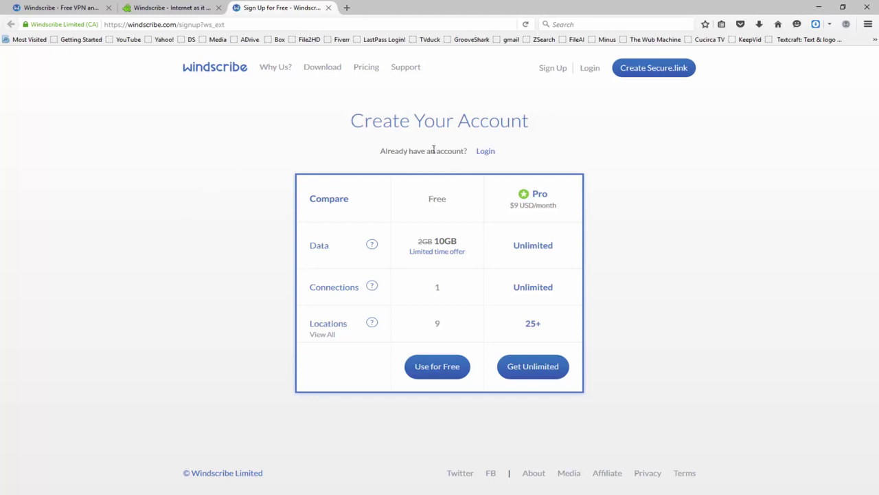
Choose the free plan and register with a username and a matching password entered twice.
click(438, 371)
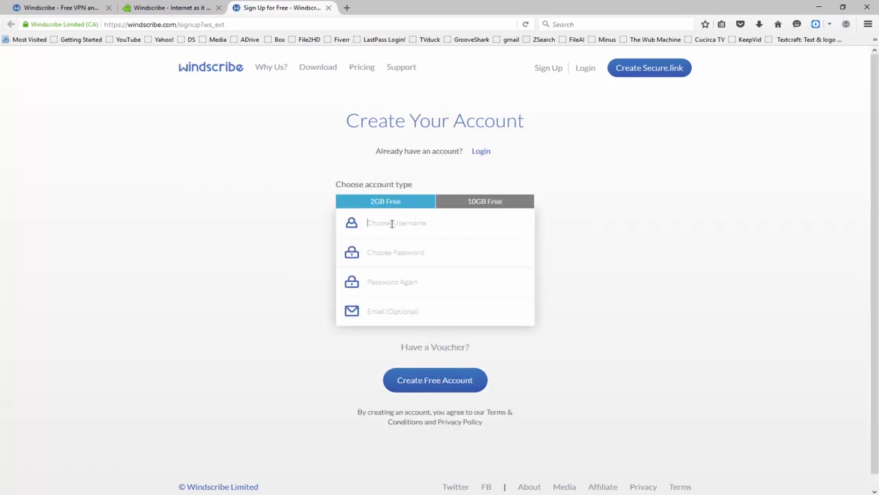
text(haxortech123)
key(Tab)
text(••••••••••)
key(Tab)
text(••••••••••)
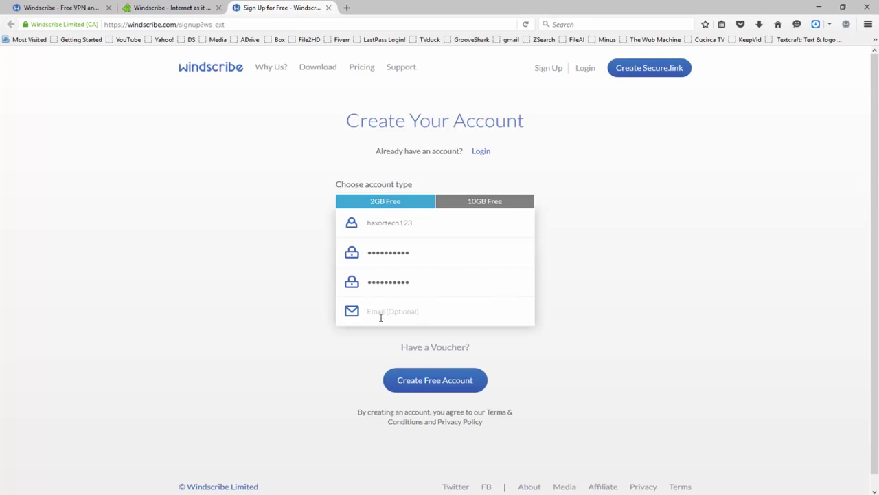
click(424, 380)
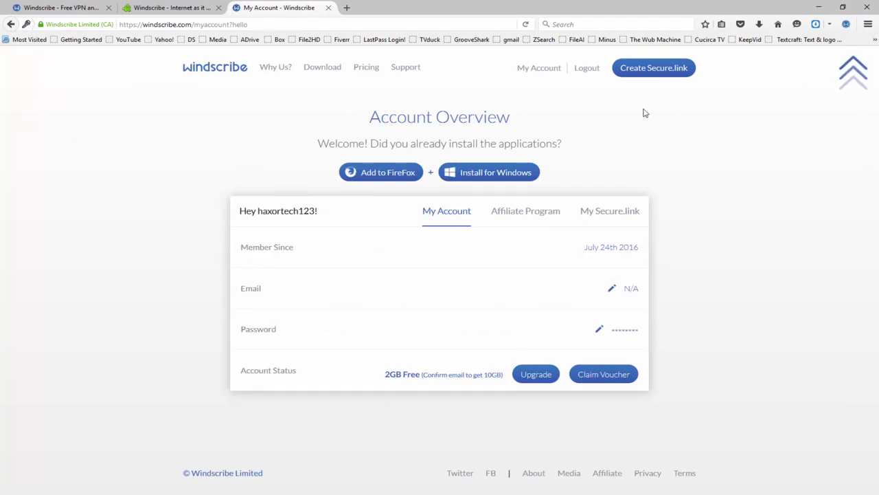
click(846, 25)
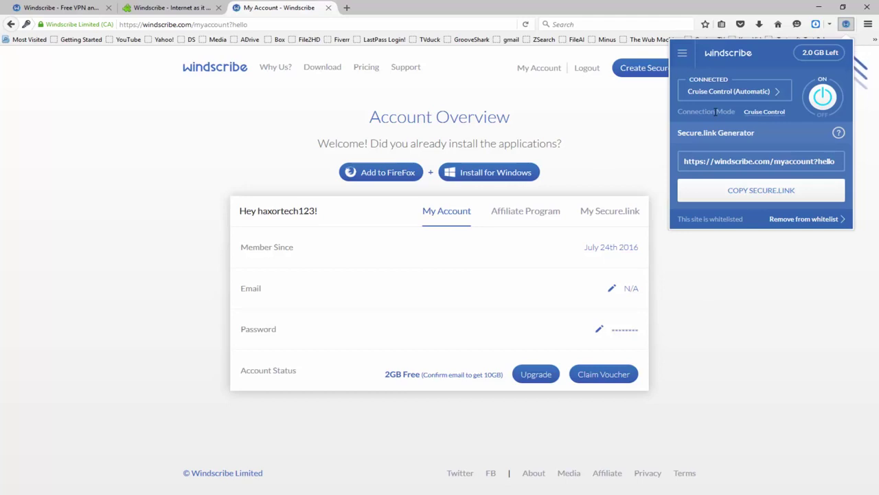
click(578, 23)
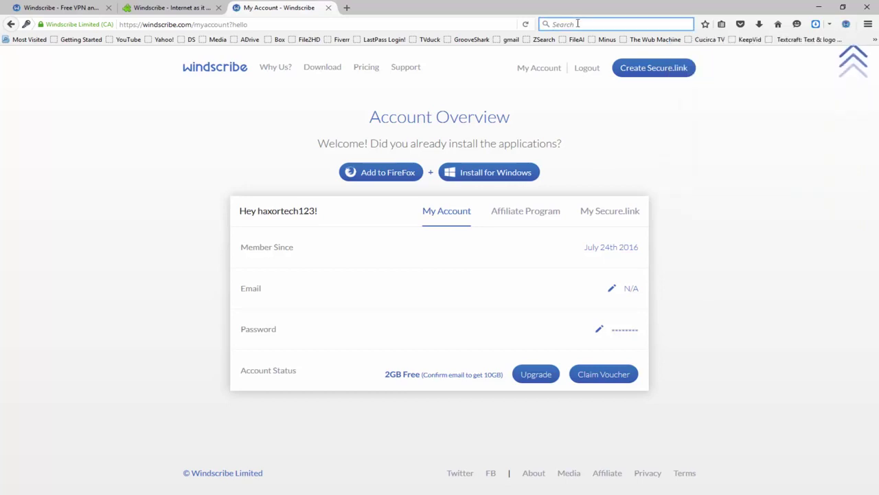
Search Yahoo for 'hbo go' and open the HBO Go official site.
text(hbo go)
key(Return)
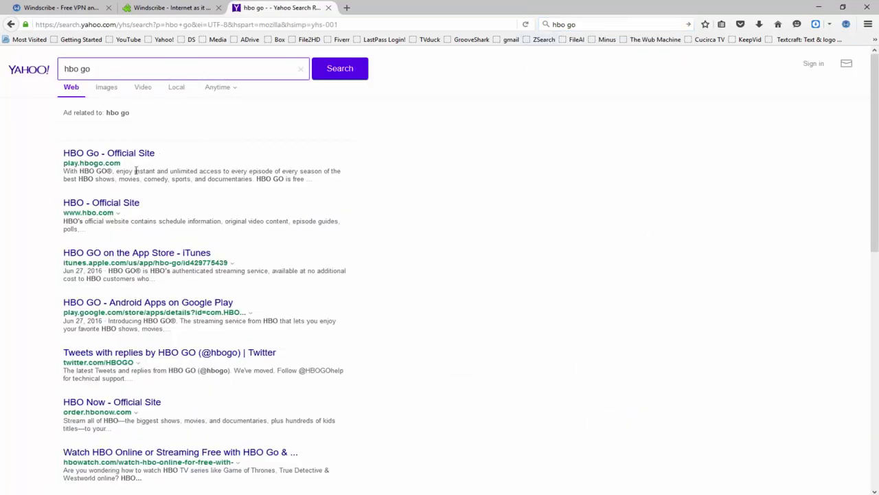
click(100, 153)
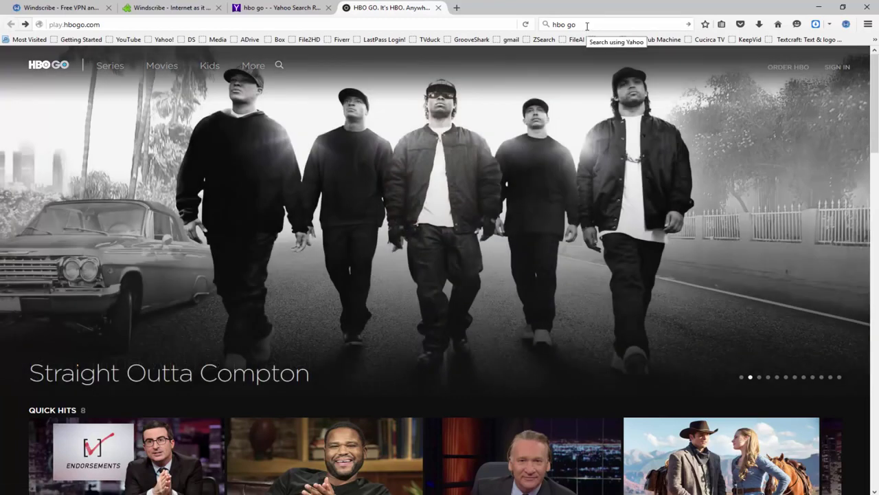
Search 'iplayer', go to BBC iPlayer, and pause Robot Wars episode 1 at 00:06.
click(586, 25)
text(iplayer)
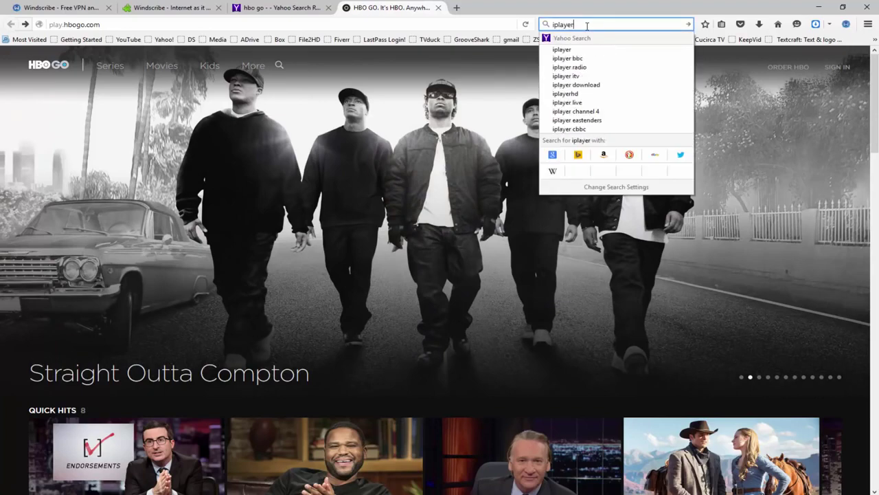
key(Return)
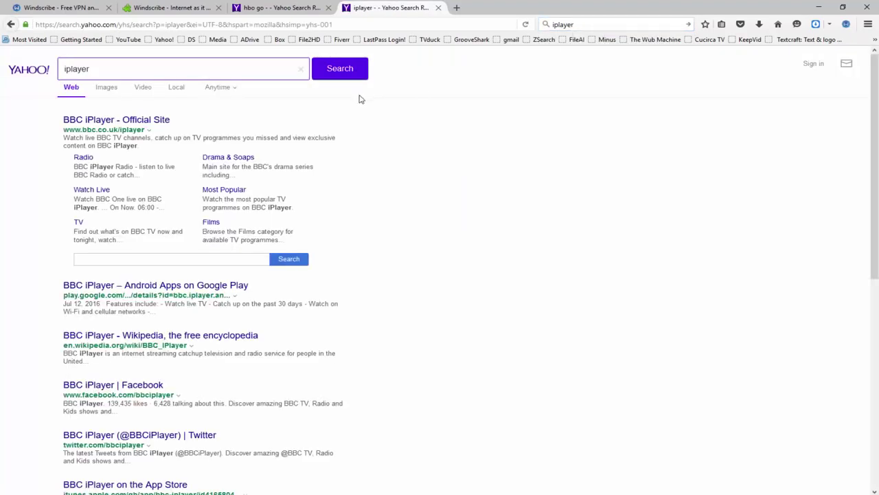
click(119, 123)
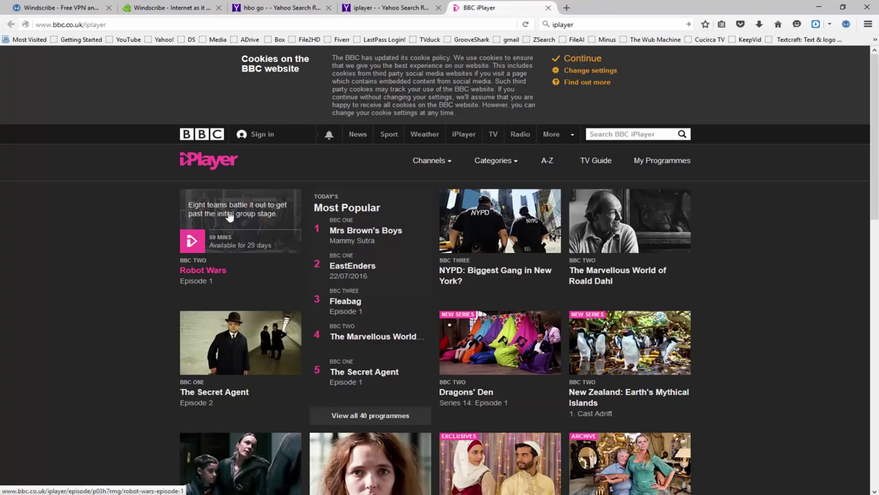
click(230, 216)
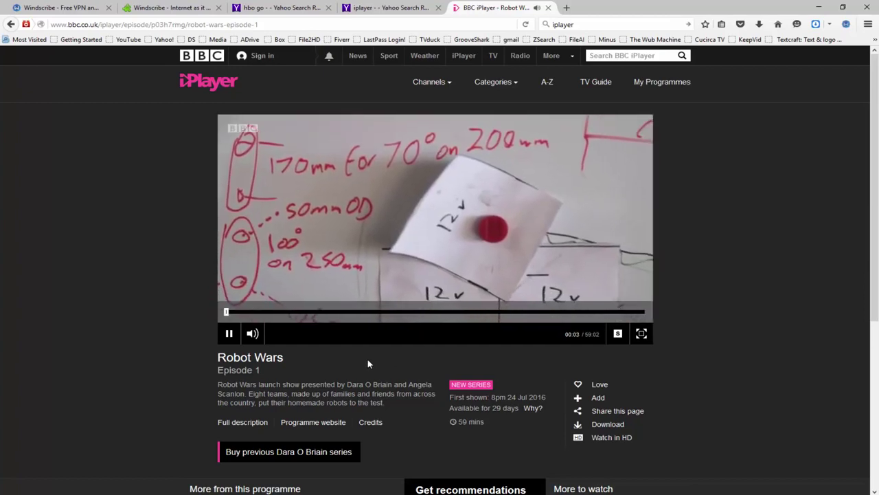
click(229, 333)
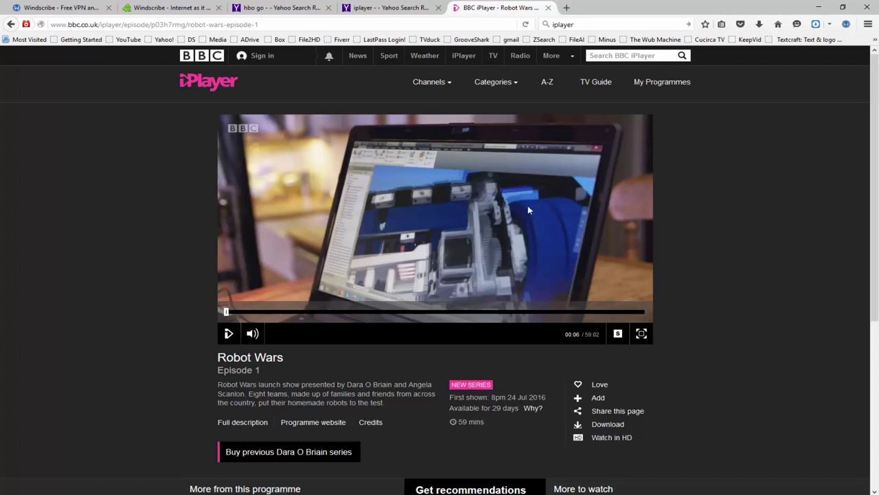
Turn the Windscribe VPN off and reload the Robot Wars iPlayer page.
click(846, 25)
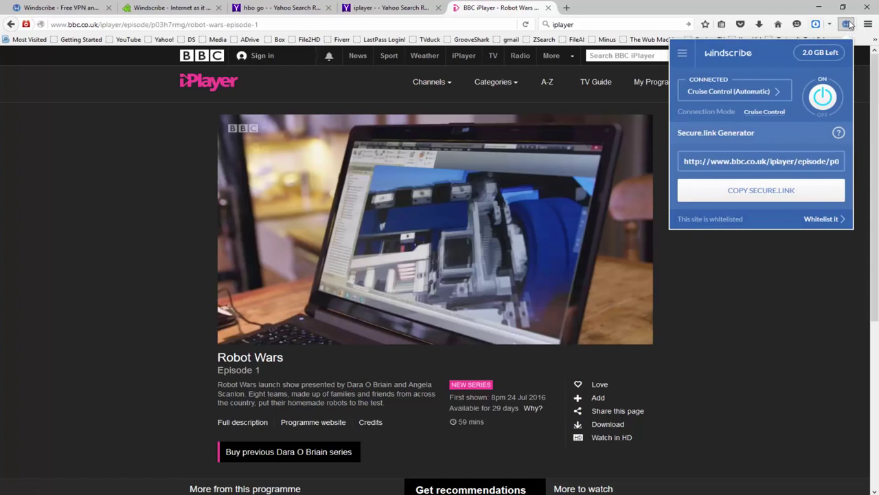
click(824, 97)
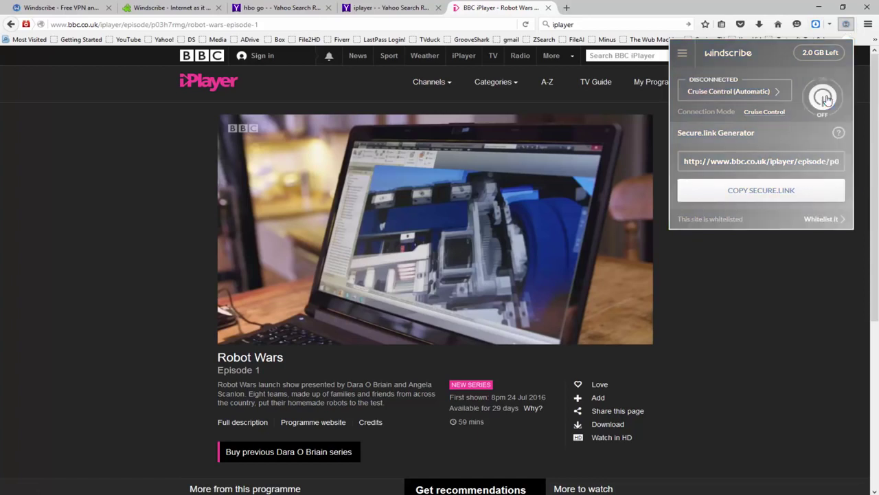
click(527, 25)
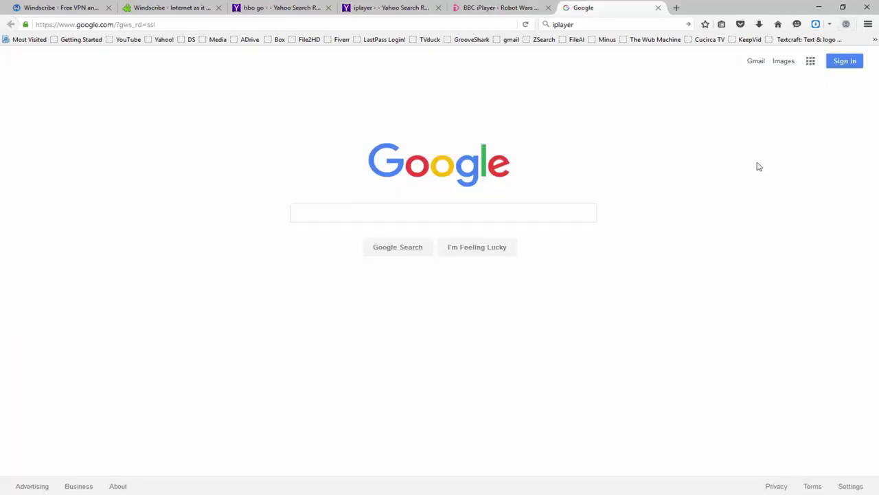
Pick Germany from Windscribe's location list to connect the VPN there.
click(846, 24)
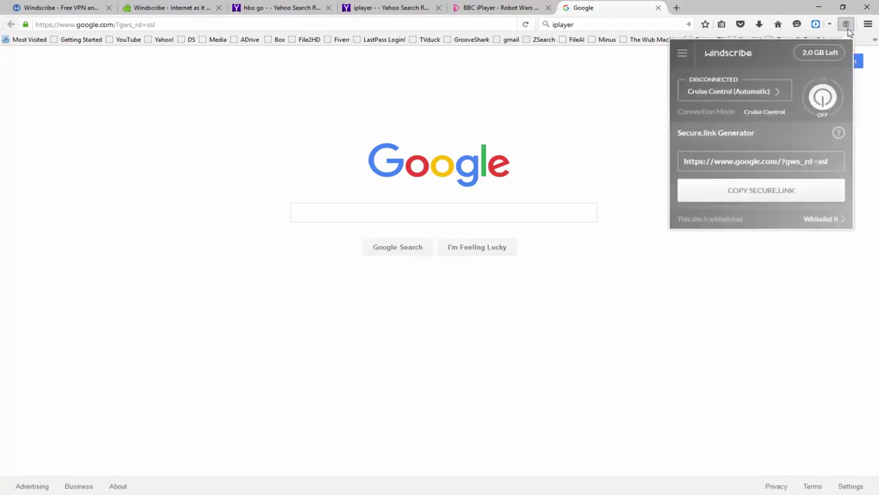
click(737, 96)
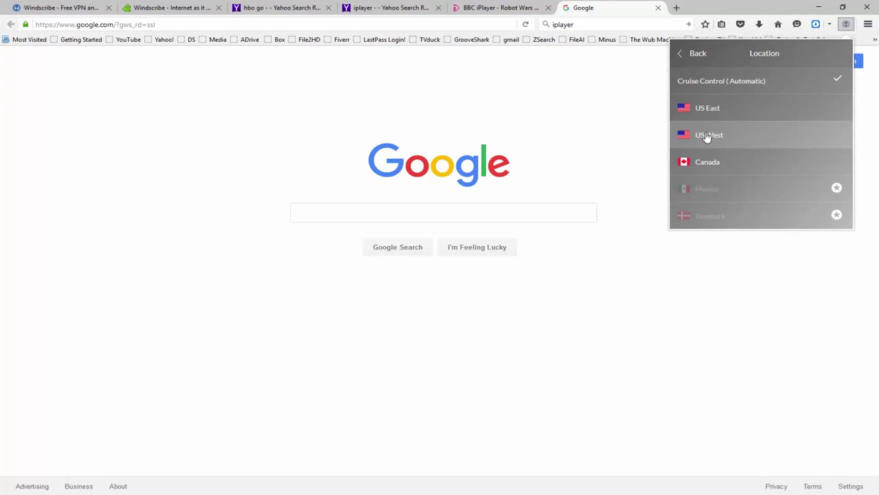
scroll(710, 136, down, 4)
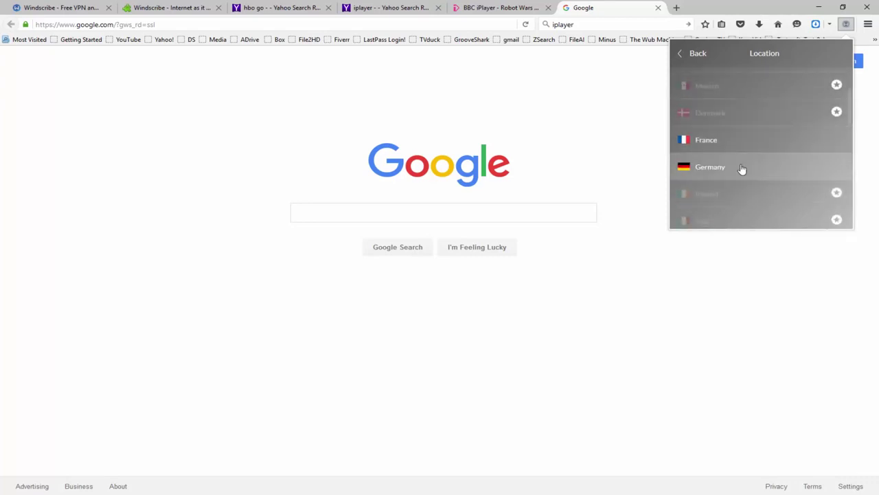
scroll(742, 168, up, 4)
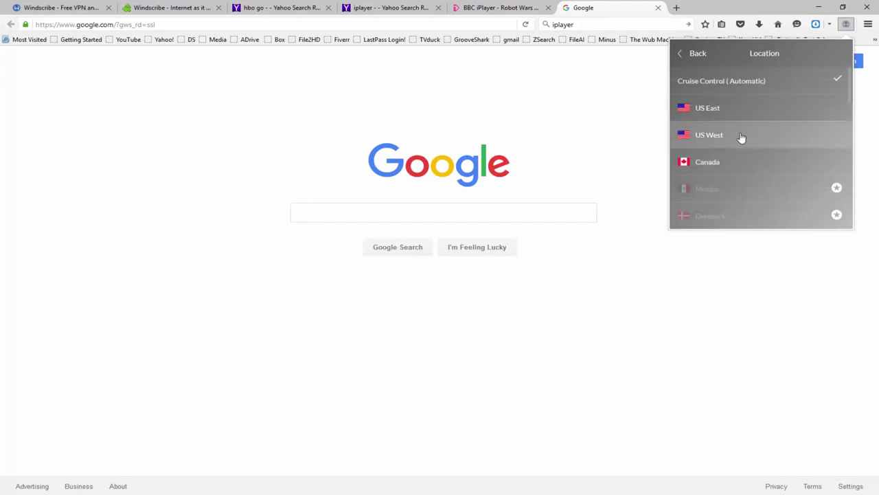
scroll(741, 149, down, 1)
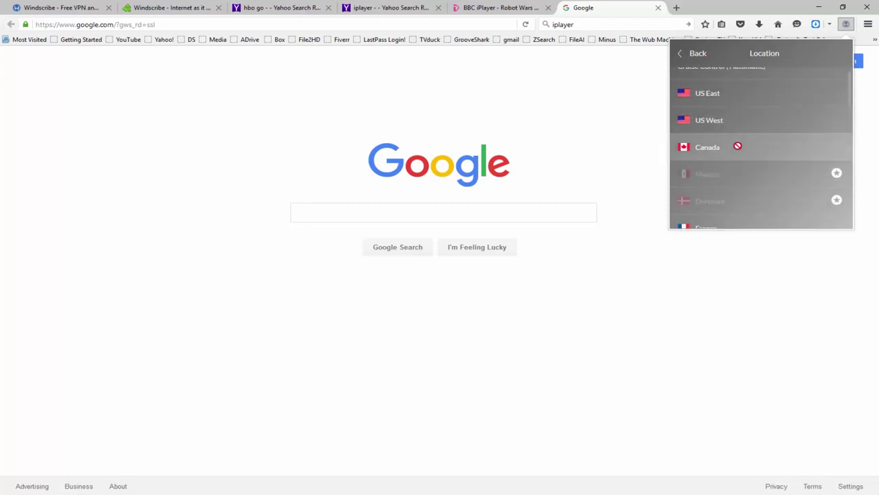
scroll(739, 150, down, 2)
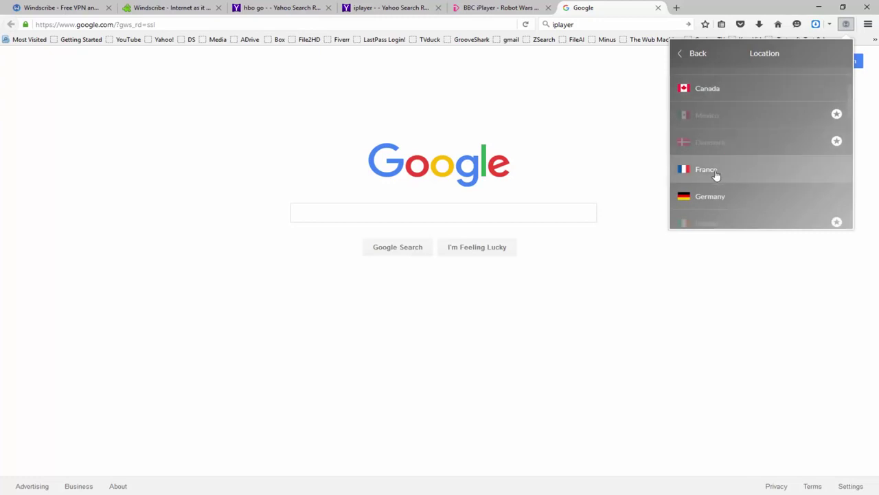
click(714, 197)
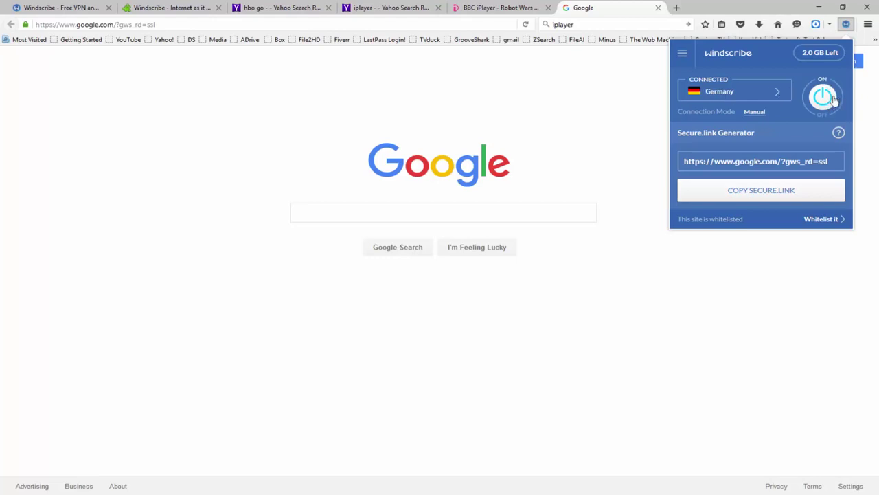
click(145, 25)
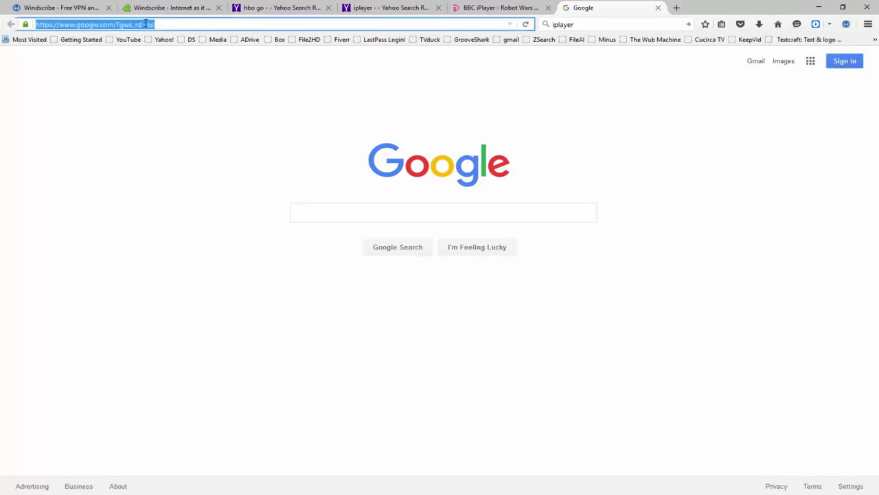
Load ipinfo.io and highlight the reported German IP 46.165.229.235.
text(ipinfo.io)
key(Return)
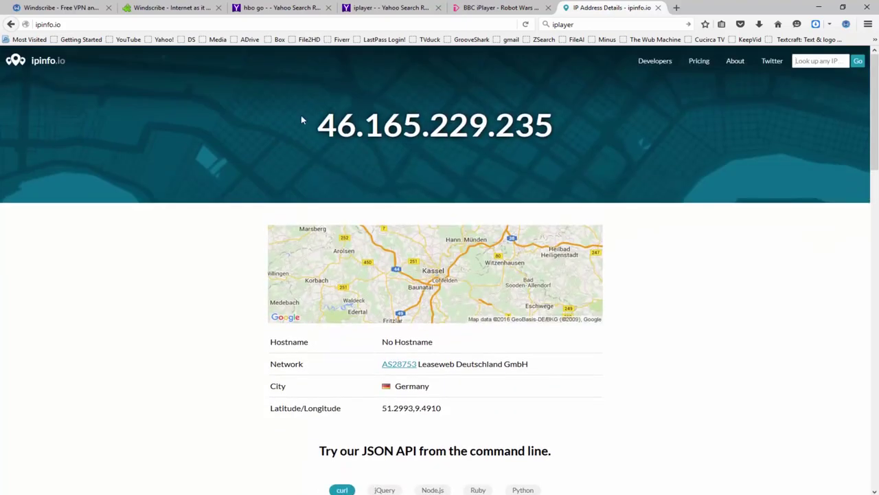
drag(595, 132, 318, 125)
click(198, 307)
Connect Windscribe to Hong Kong and reload ipinfo.io to show 103.10.197.2.
click(845, 24)
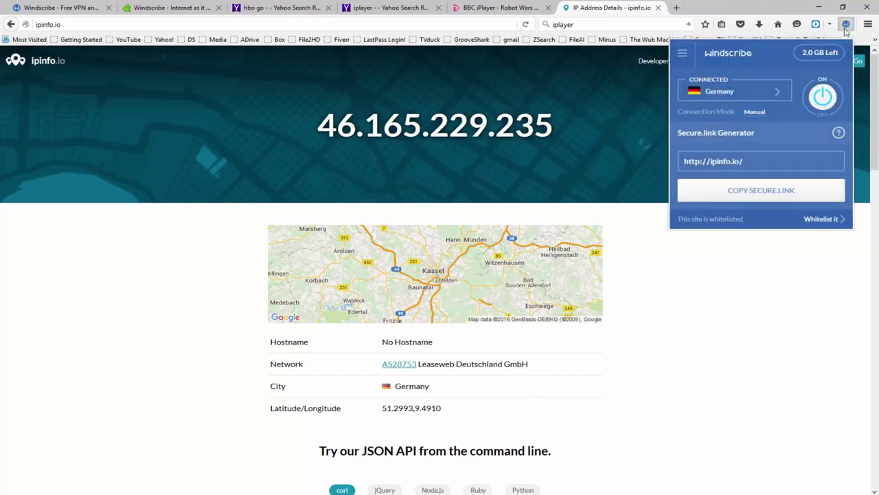
click(750, 98)
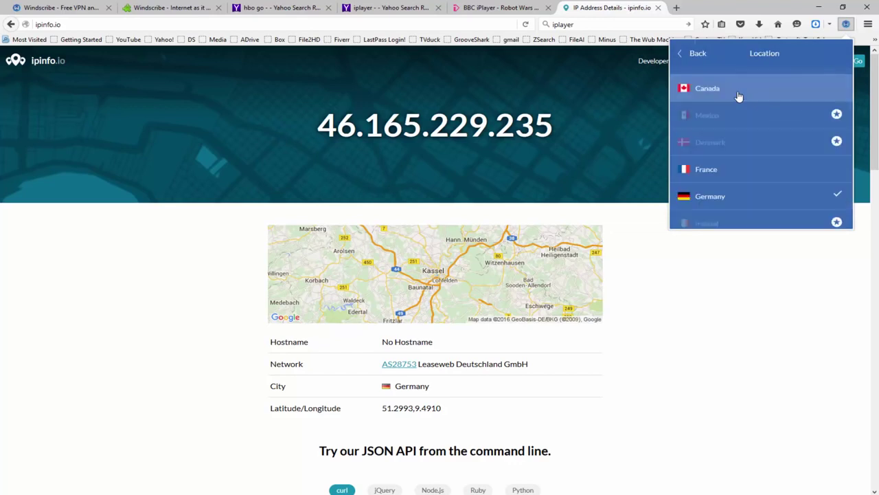
scroll(777, 166, down, 1)
scroll(777, 165, down, 4)
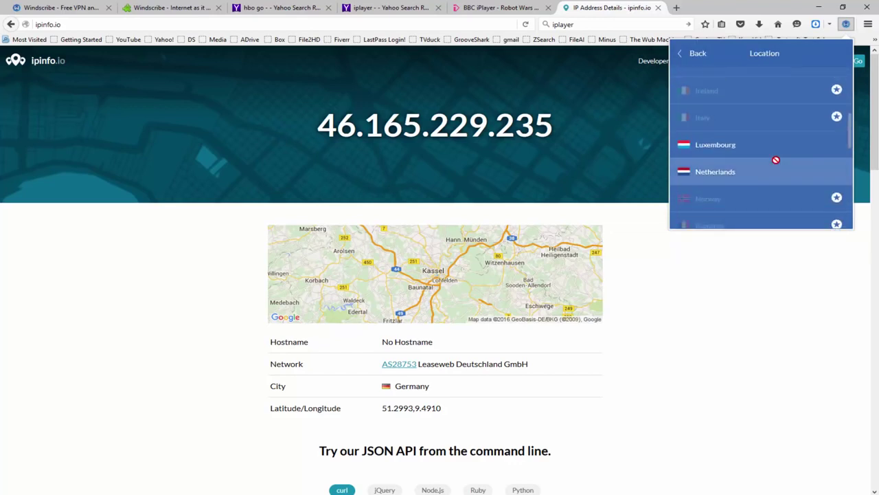
scroll(775, 160, down, 5)
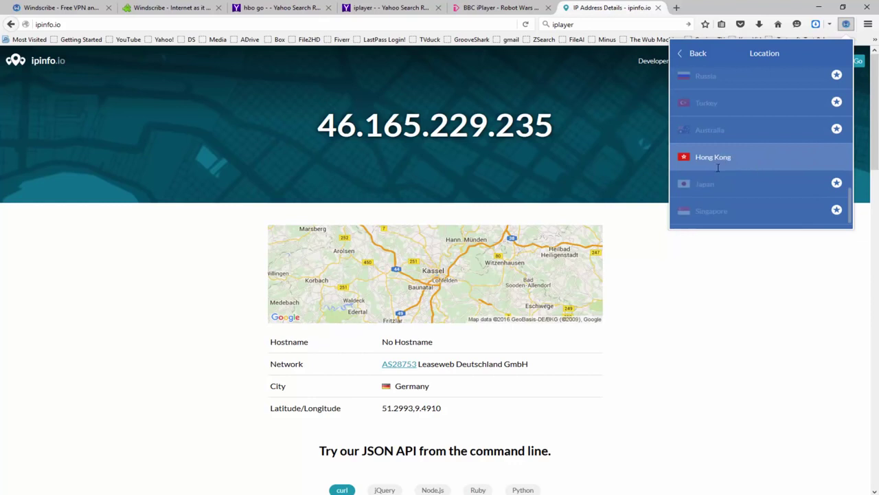
click(721, 165)
click(782, 305)
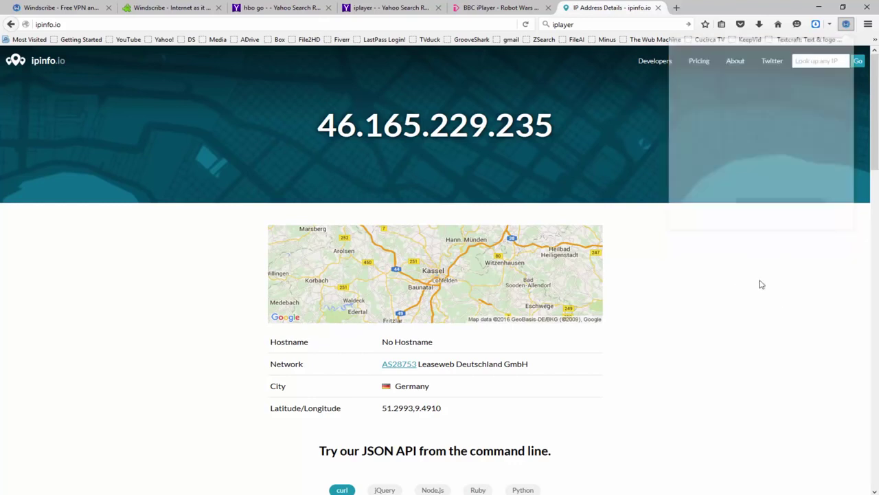
click(526, 26)
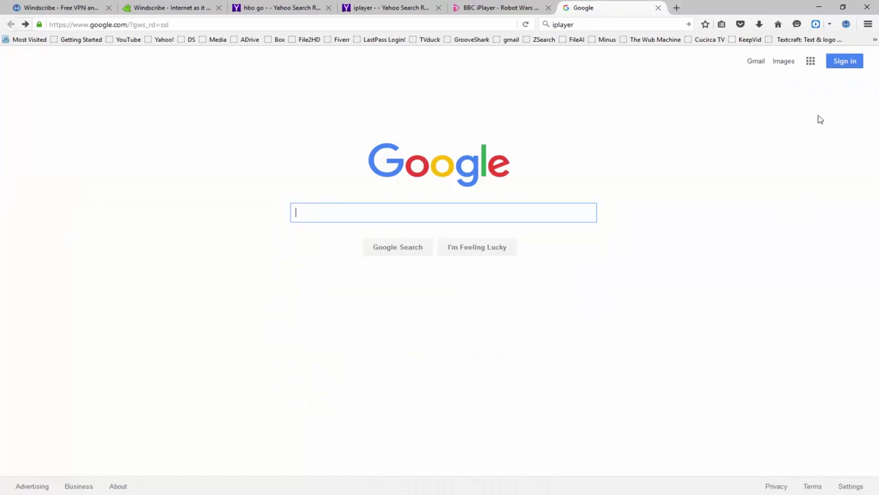
Check Windscribe's Privacy Options, confirming Ad Blocker and Untraceable are on.
click(847, 25)
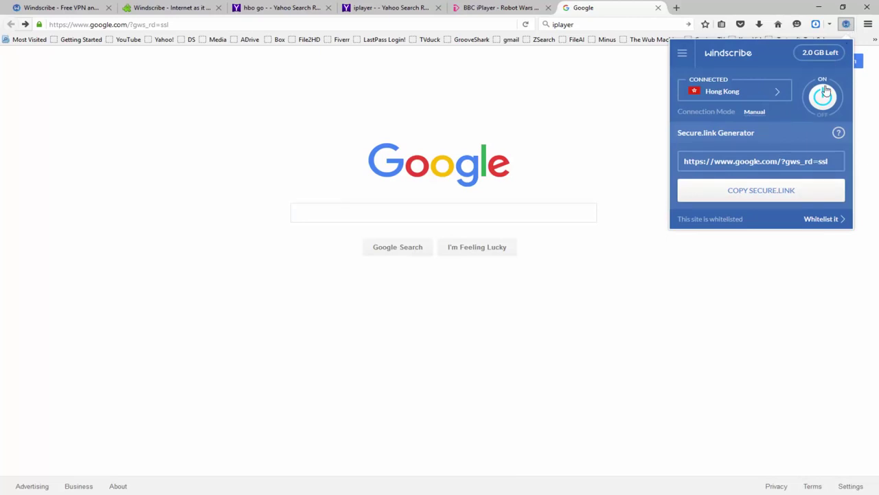
click(683, 55)
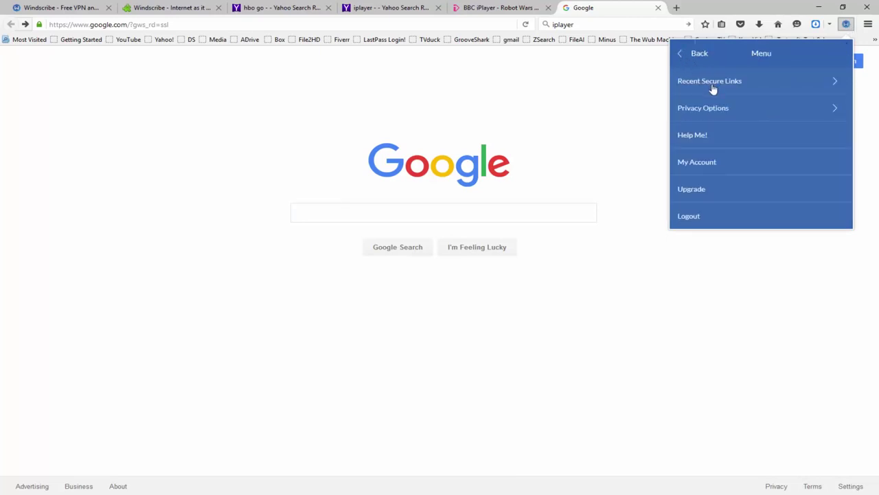
click(709, 111)
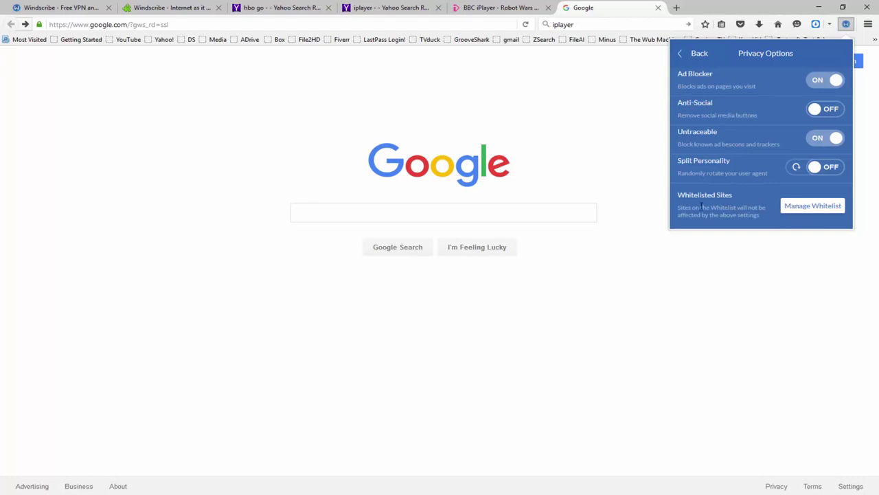
click(131, 24)
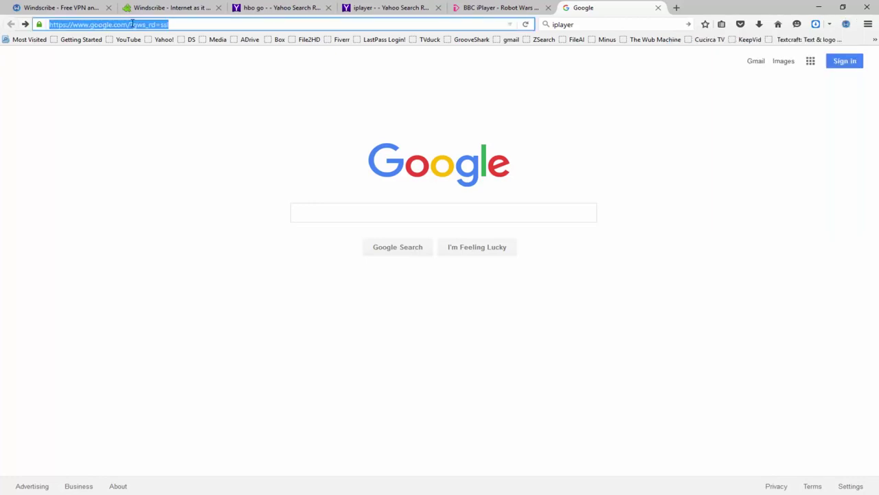
Load wired.com and open the 11 Police Robots article, scrolling through it.
text(wired.com)
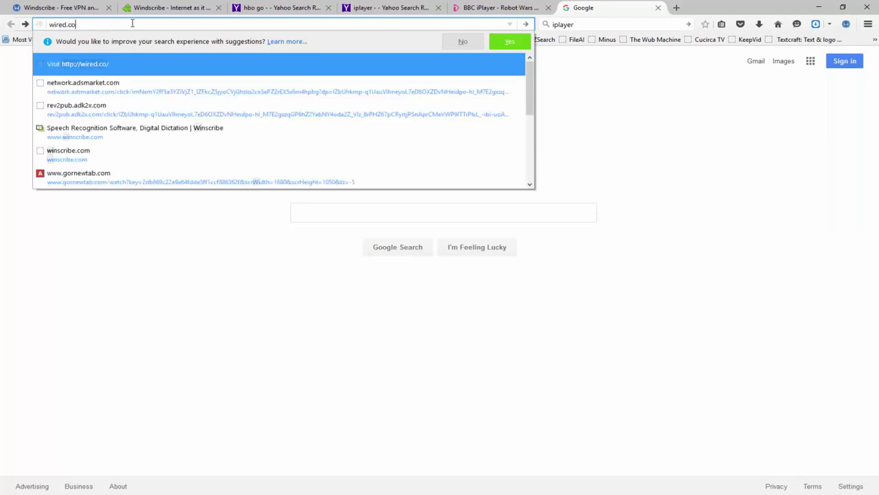
key(Return)
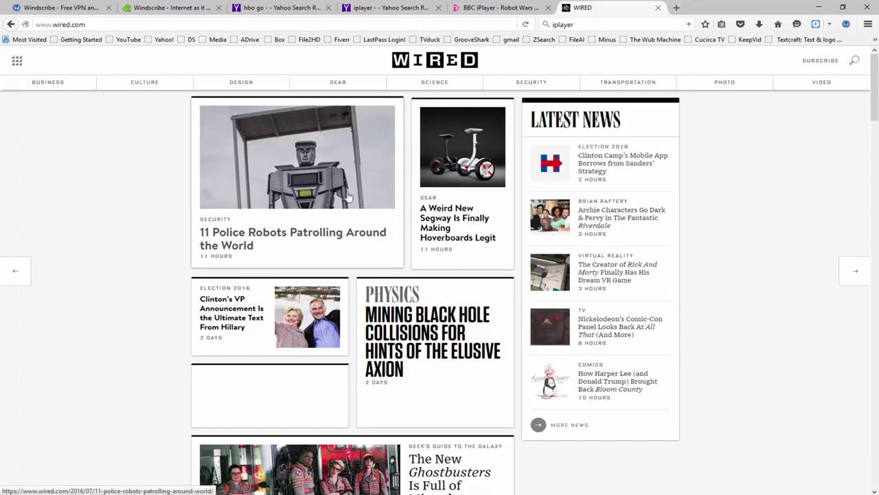
click(257, 246)
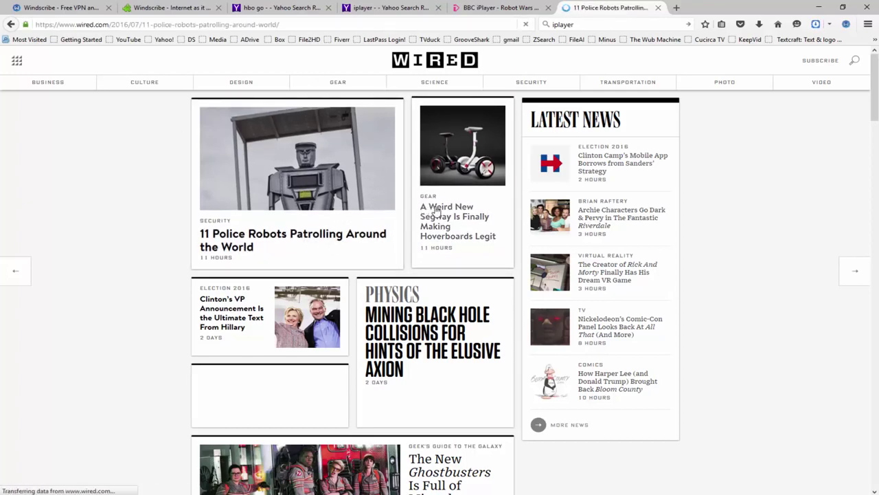
scroll(462, 204, down, 3)
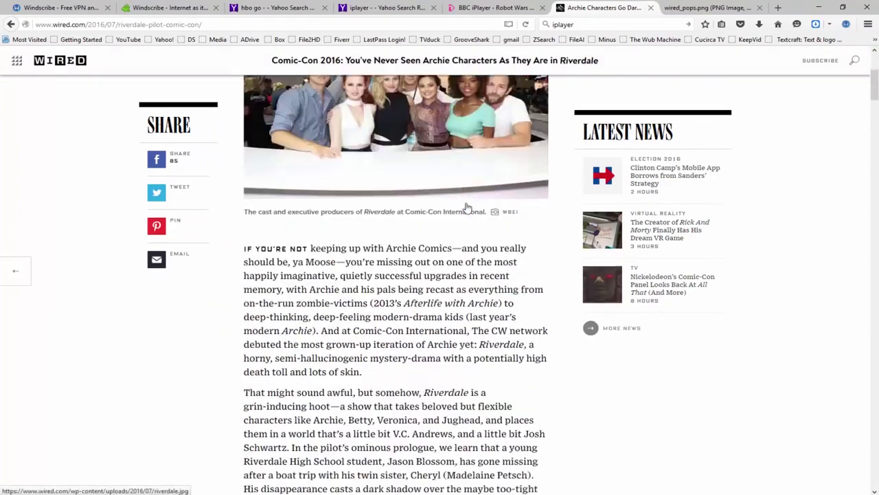
scroll(465, 208, down, 5)
scroll(466, 208, up, 3)
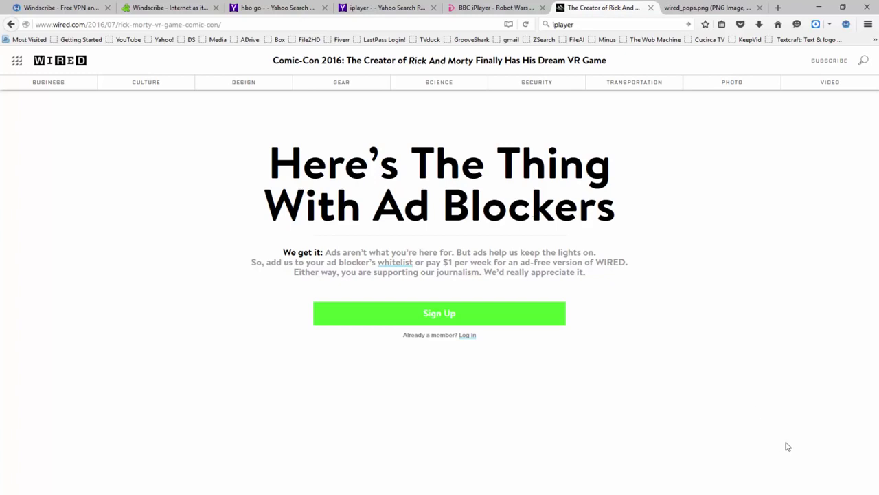
Add wired.com to the Windscribe privacy whitelist and reload the Wired article.
click(847, 27)
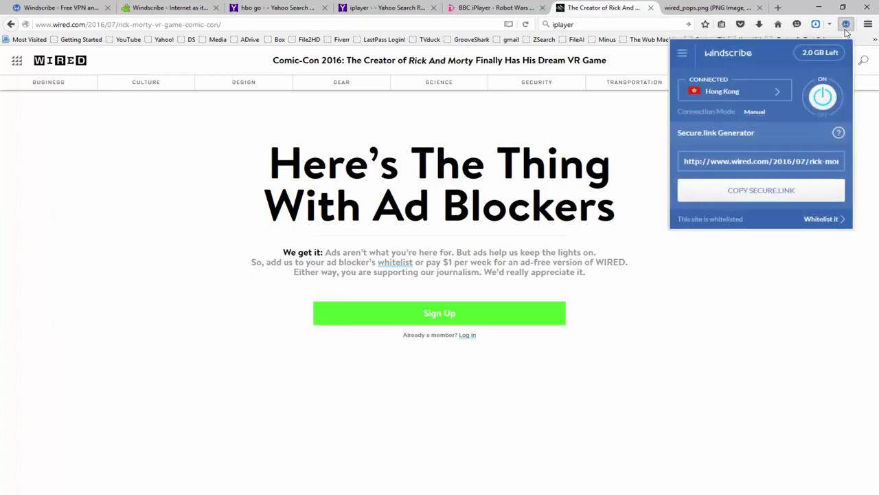
click(682, 58)
click(704, 106)
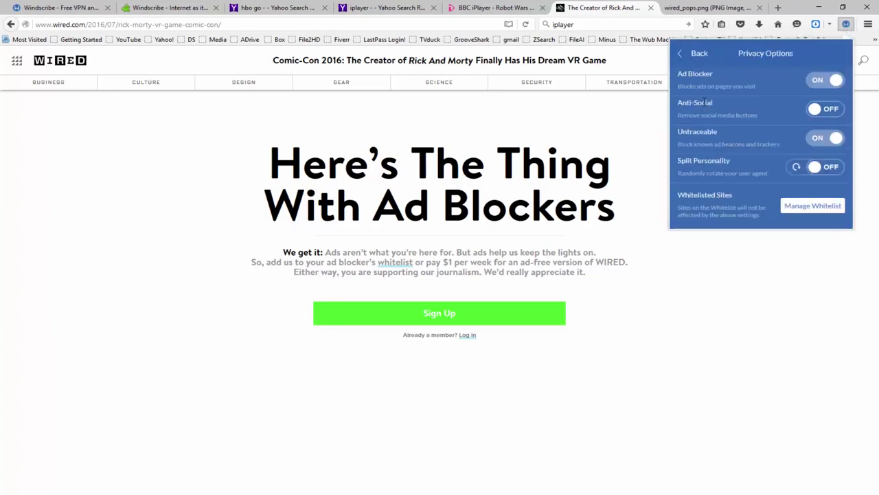
click(801, 206)
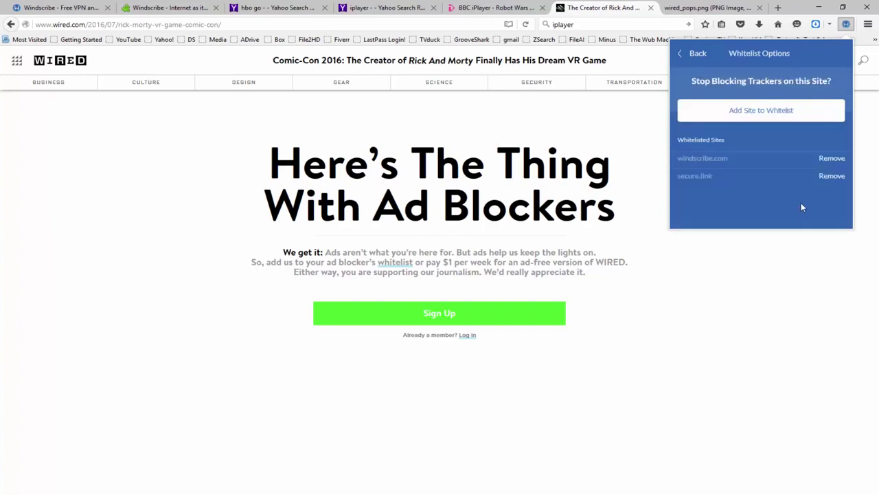
click(758, 114)
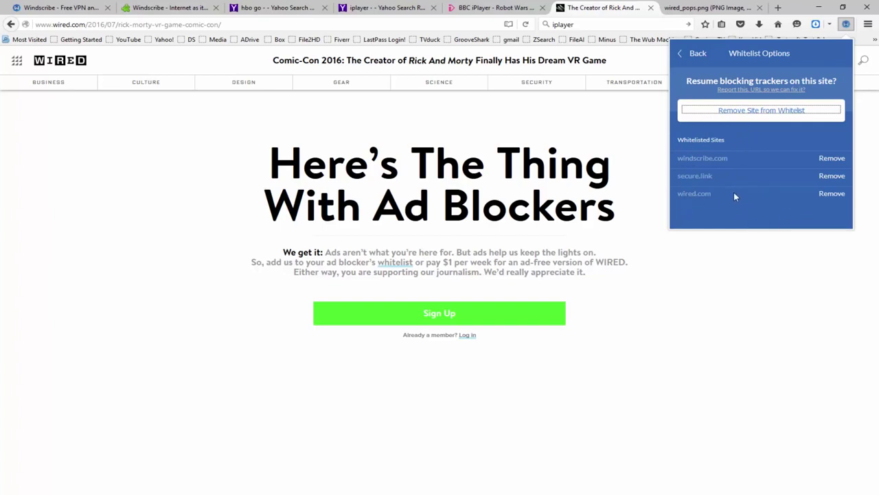
click(733, 288)
click(526, 25)
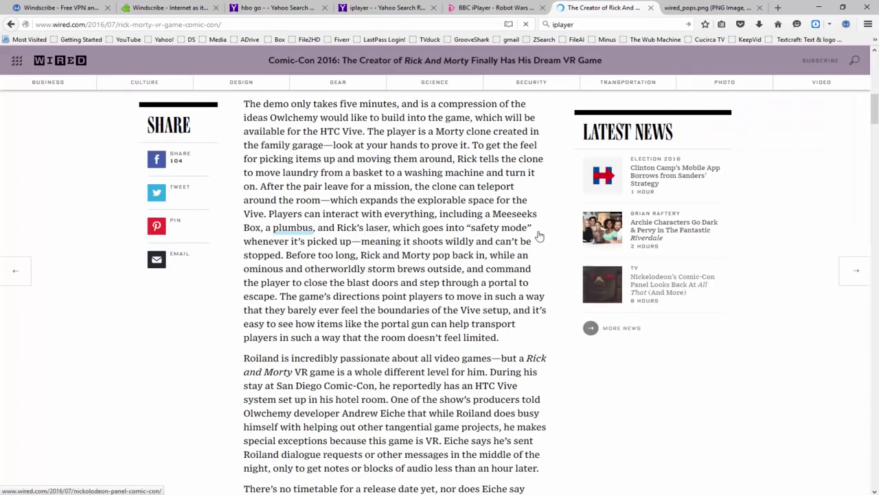
Dismiss Wired's thank-you overlay, read through the Rick and Morty VR article, then return to the first tab.
scroll(539, 235, up, 15)
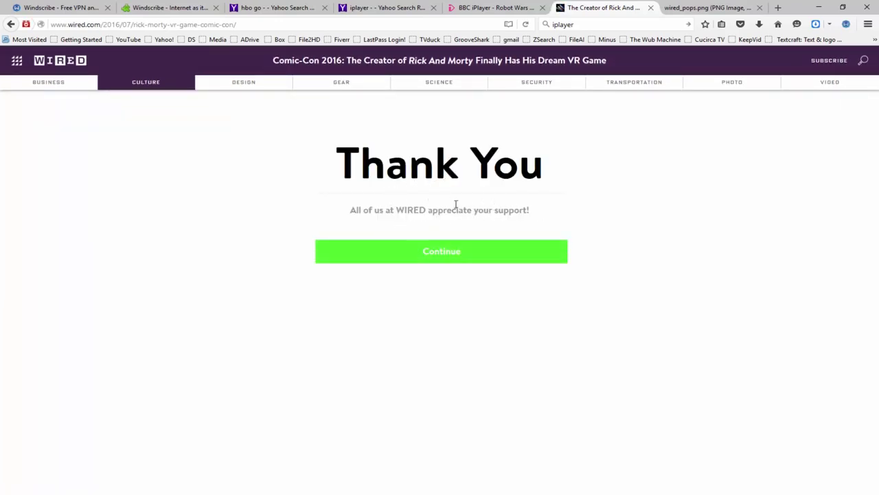
click(442, 251)
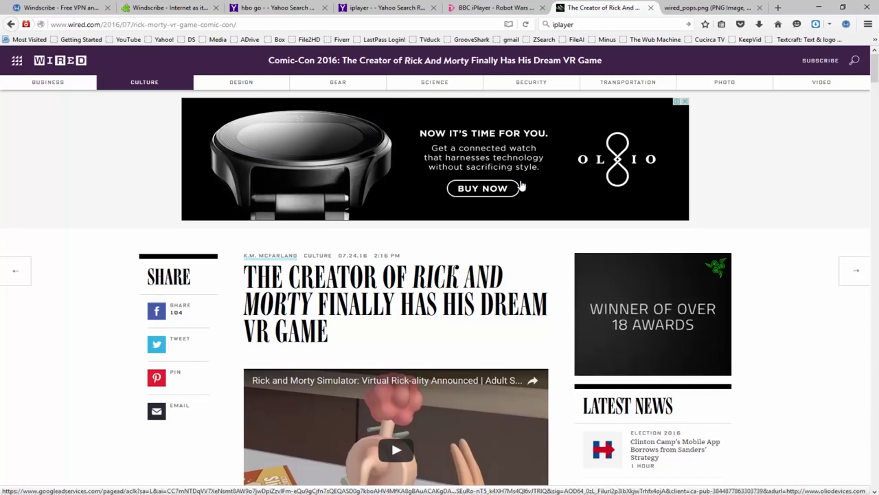
scroll(549, 190, down, 2)
scroll(434, 179, down, 3)
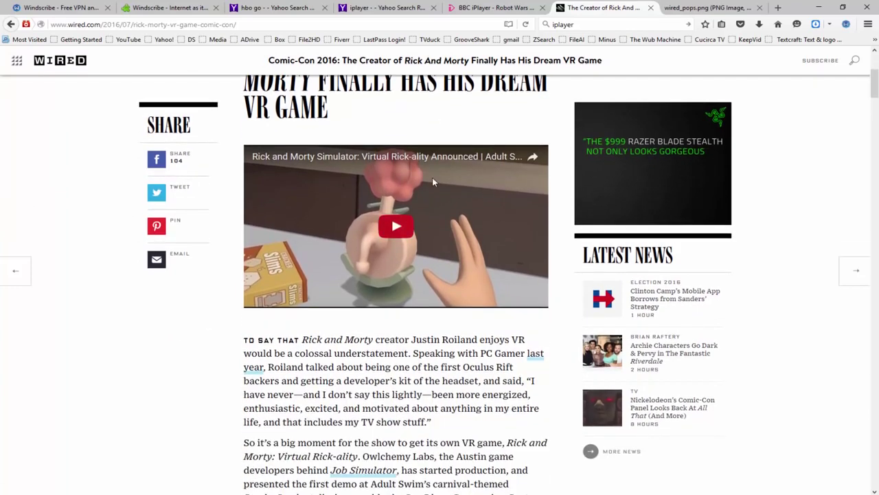
scroll(433, 180, up, 3)
scroll(433, 180, up, 3)
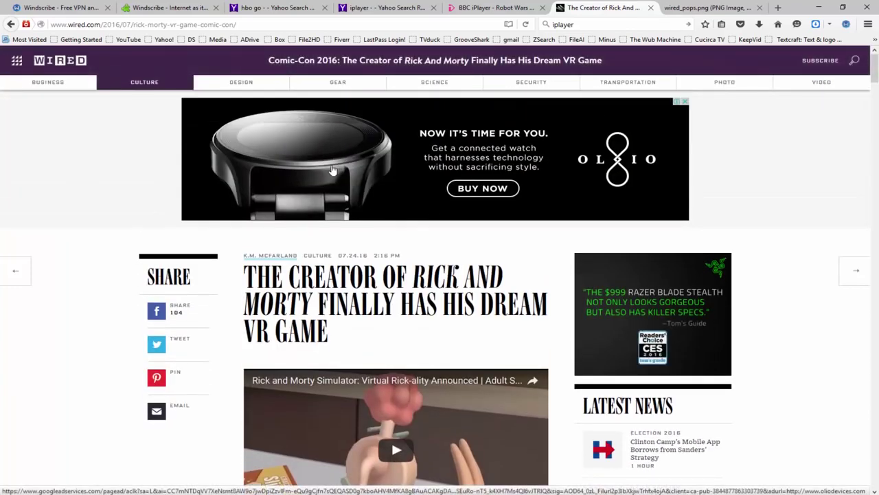
scroll(406, 172, down, 3)
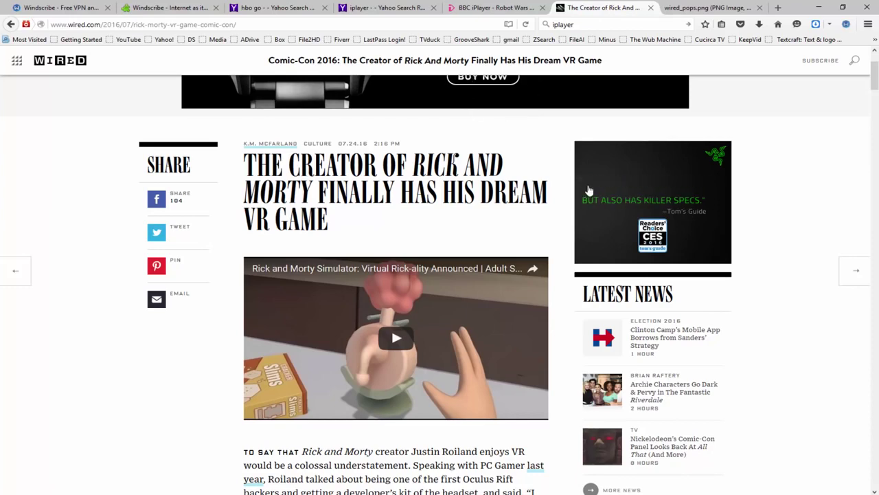
scroll(563, 261, down, 7)
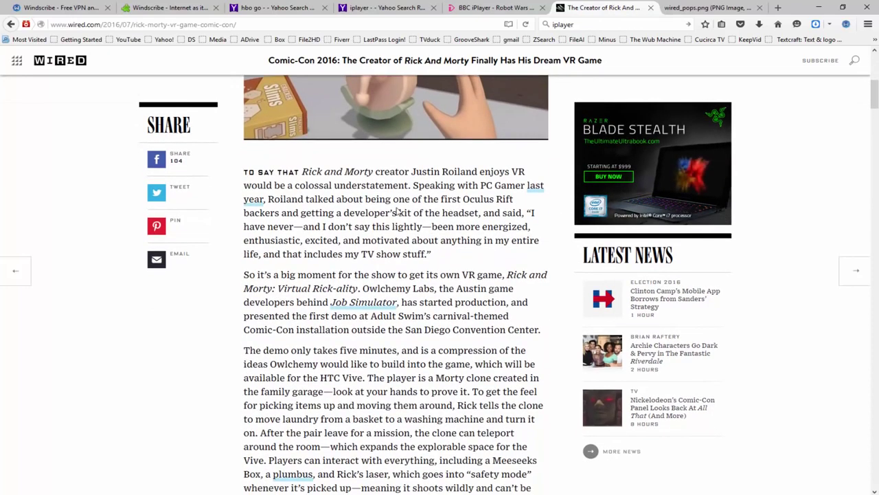
key(ctrl+1)
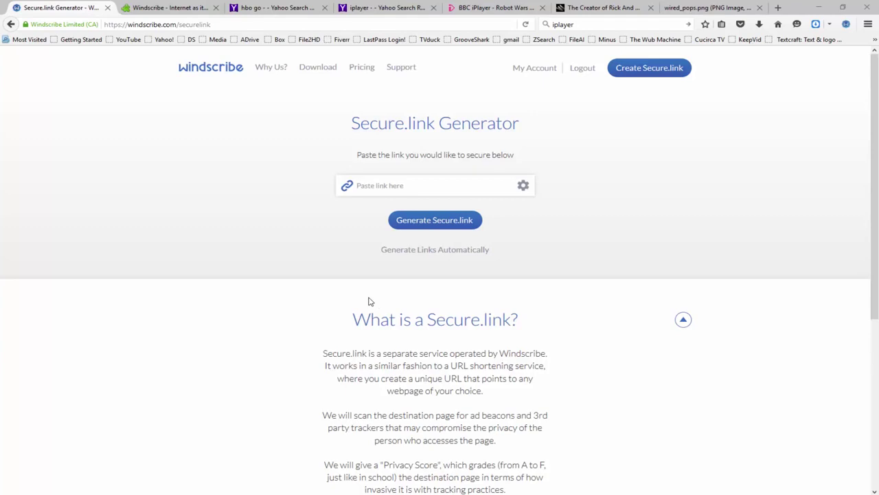
Scroll down the Windscribe Secure.link Generator page.
scroll(434, 313, down, 2)
scroll(433, 313, down, 1)
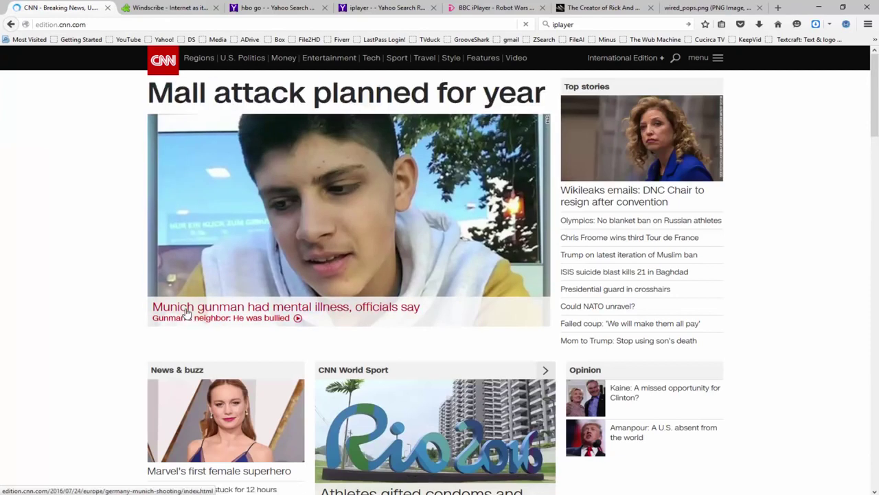
Copy a Windscribe Secure.link for edition.cnn.com, load it, and continue protected to CNN.
click(846, 24)
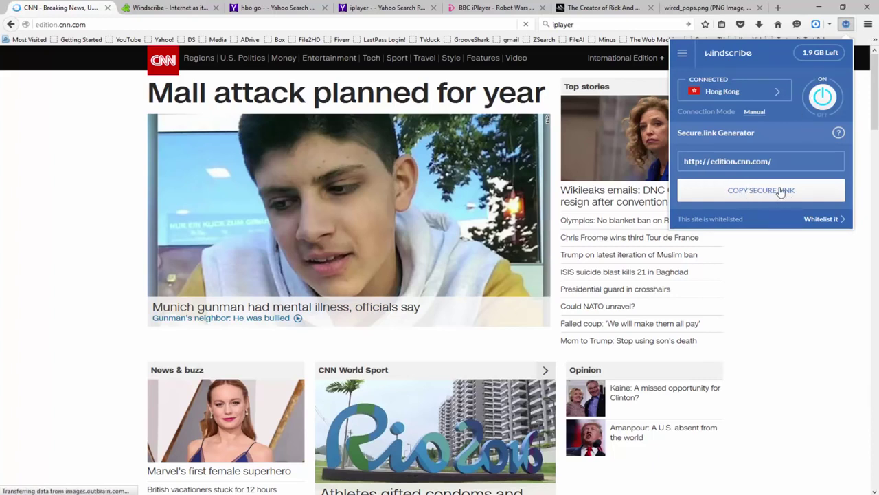
click(790, 192)
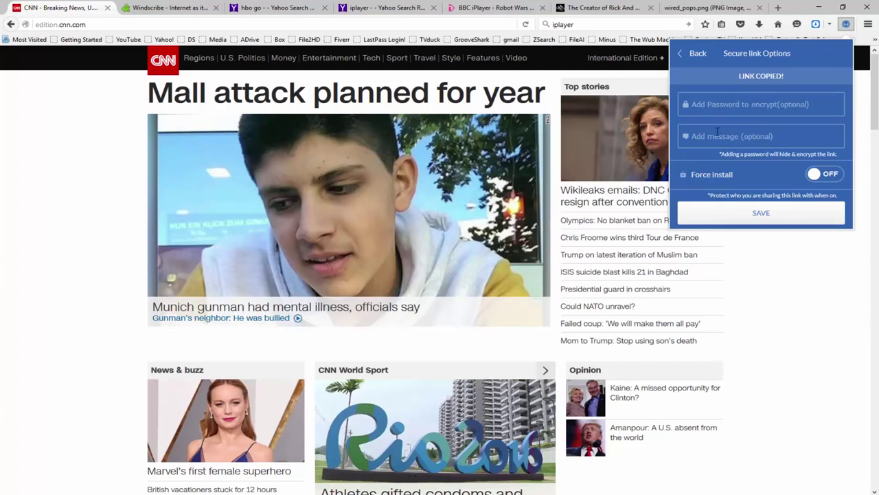
click(111, 23)
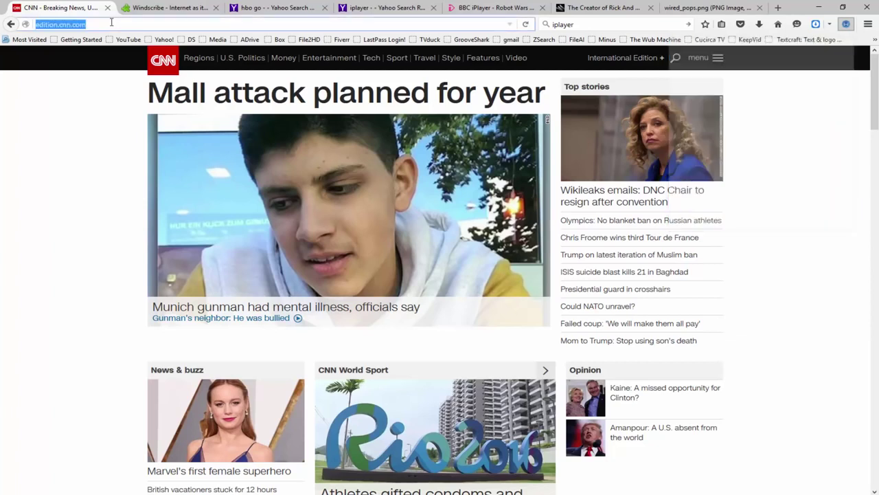
text(https://secure.link/9CO3st4q)
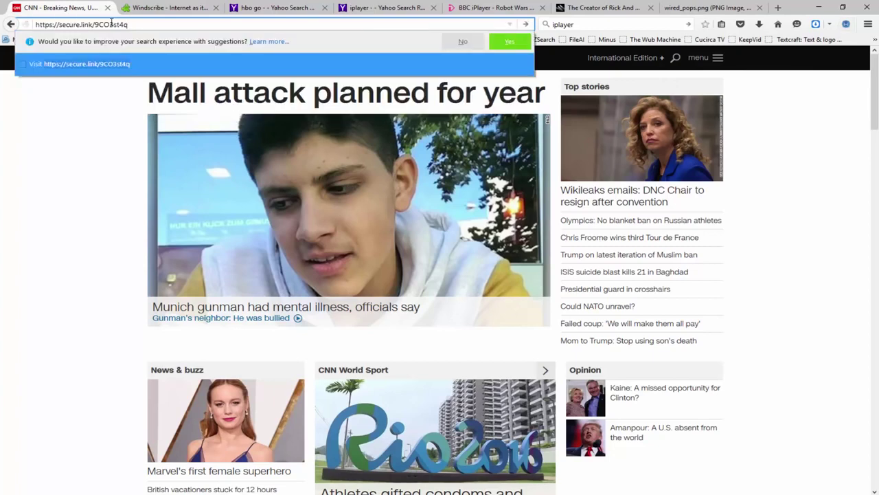
key(Return)
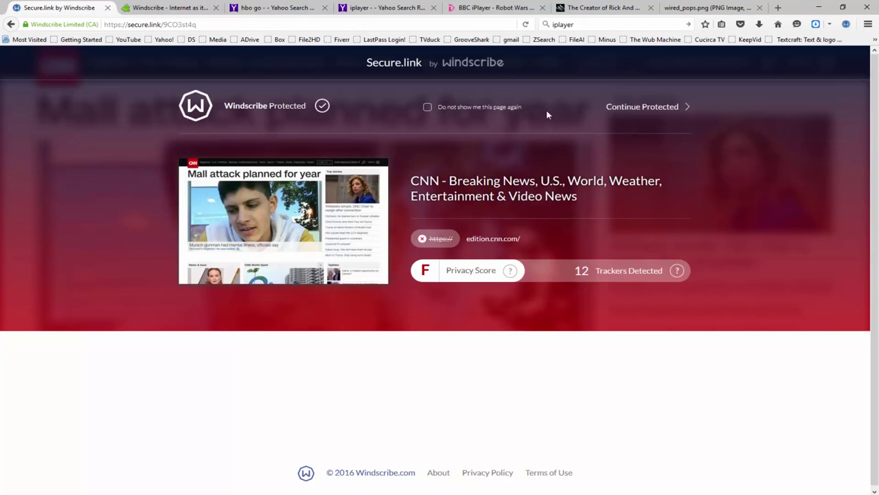
click(650, 108)
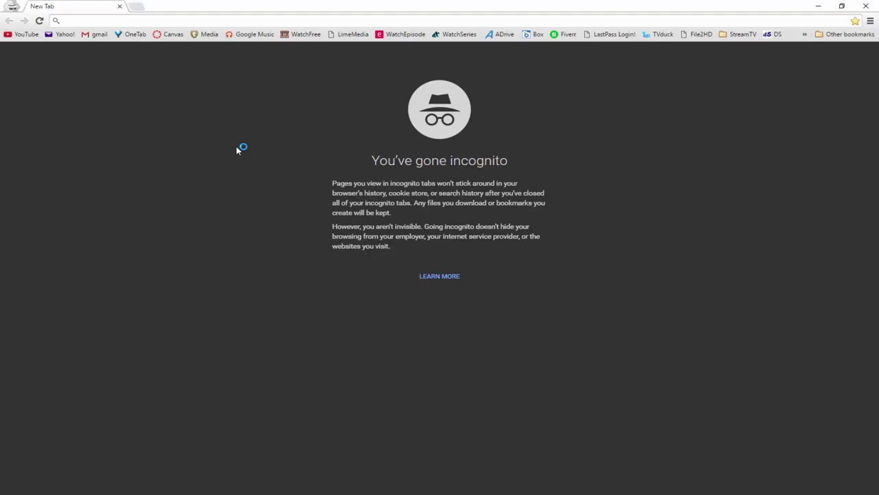
Load the pasted secure.link in Chrome incognito and continue unprotected past CNN's F privacy rating.
text(https://secure.link/9CO3st4q)
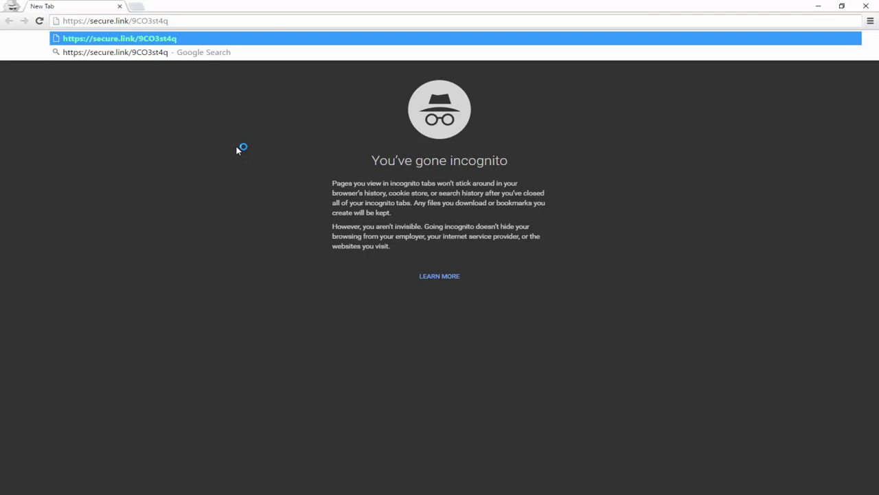
key(Return)
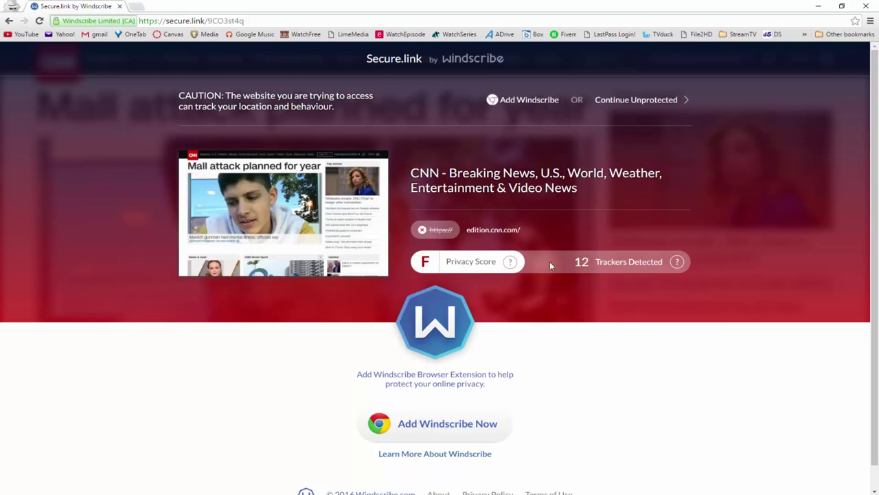
click(622, 102)
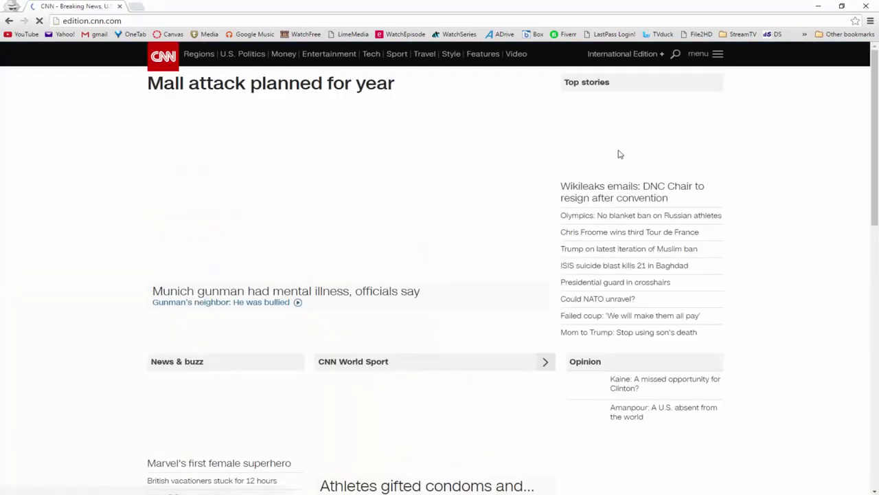